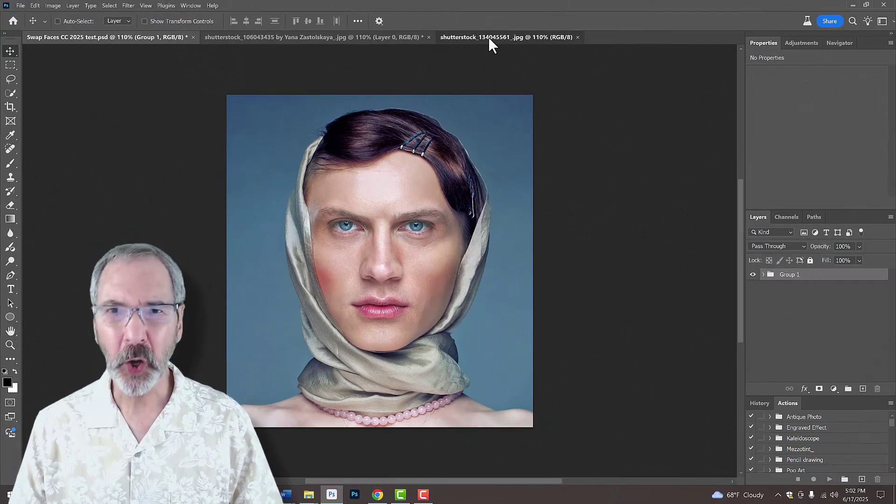
Look over the woman's headscarf portrait, then switch to the man's shutterstock_134045561 portrait
left_click(322, 37)
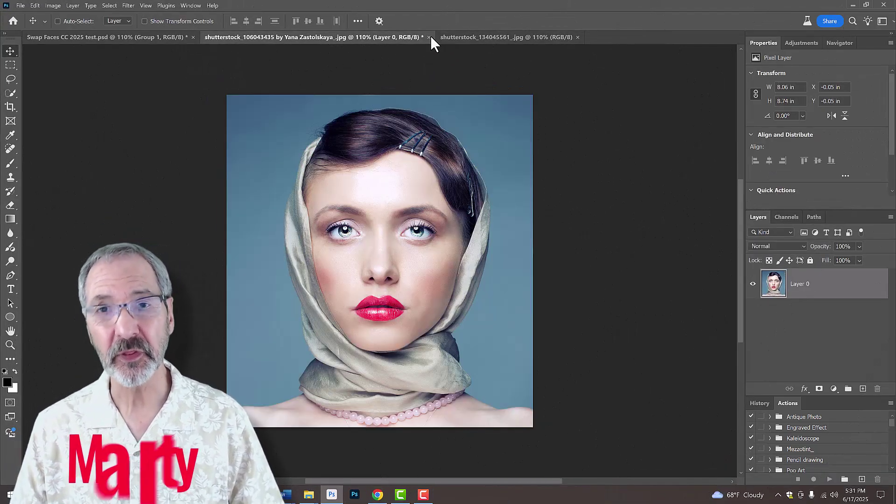
left_click(492, 36)
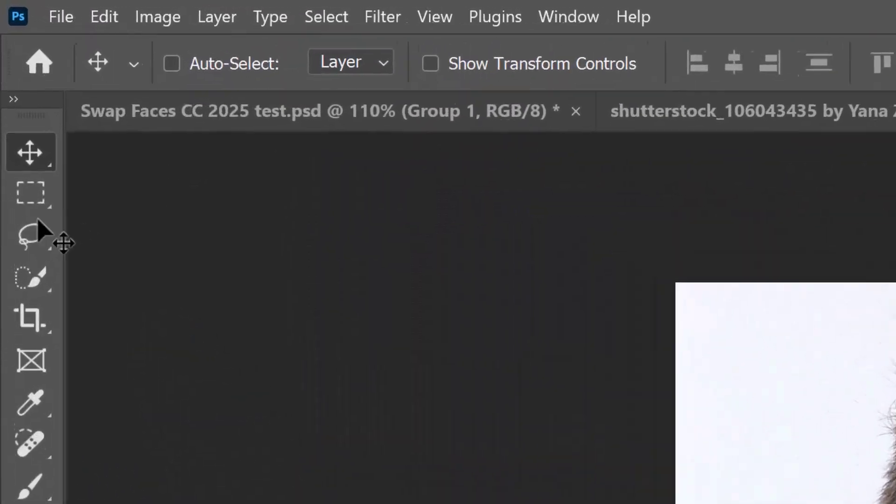
Outline the man's eyes, nose and mouth with the Lasso Tool, then switch to Move
left_click(9, 78)
right_click(30, 278)
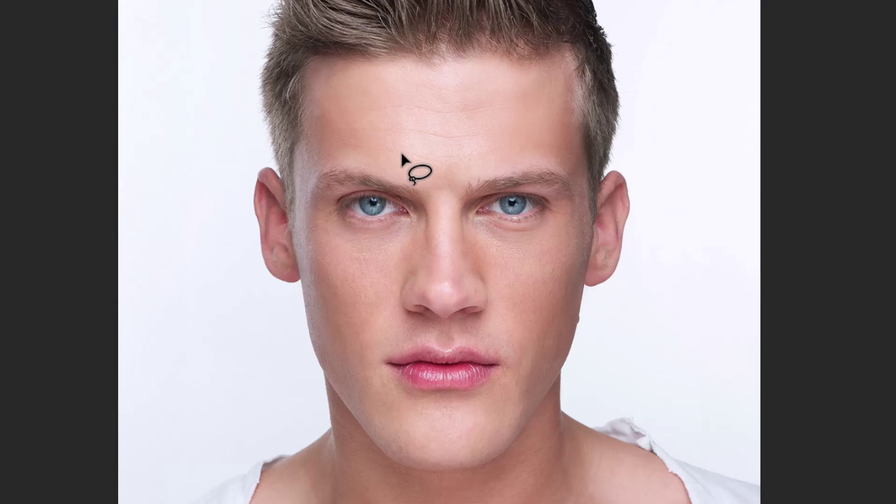
mouse_move(405, 153)
left_mouse_down()
mouse_move(309, 166)
mouse_move(300, 200)
mouse_move(323, 245)
mouse_move(384, 281)
mouse_move(358, 354)
mouse_move(385, 416)
mouse_move(496, 424)
mouse_move(534, 372)
mouse_move(507, 290)
mouse_move(583, 200)
mouse_move(552, 155)
mouse_move(395, 157)
mouse_move(377, 168)
left_mouse_up()
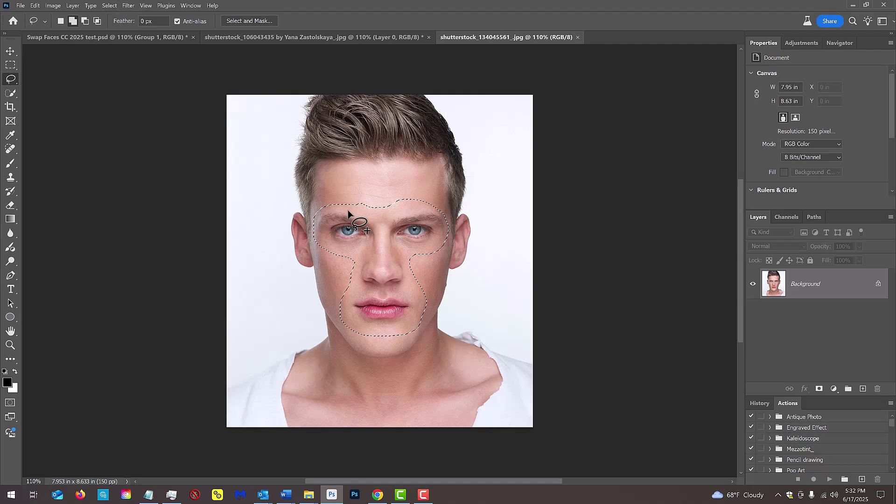
key("v")
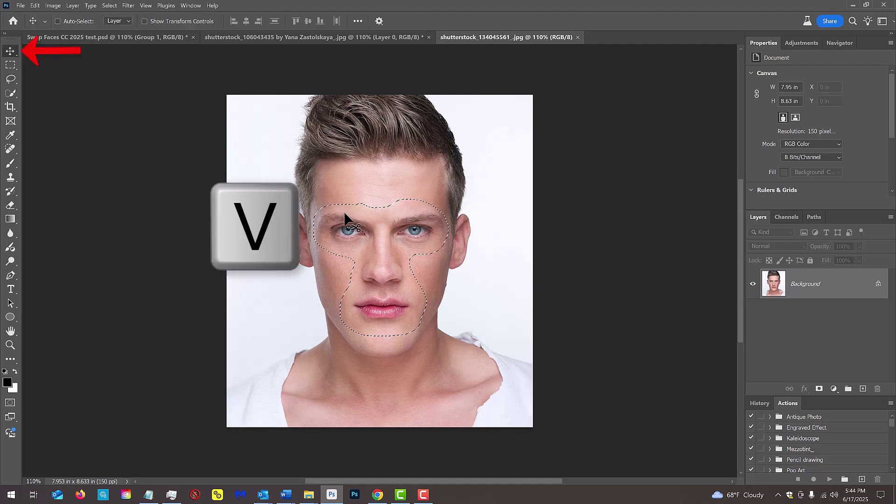
Drag the man's features onto the woman's face, enlarge them, and rotate about -9.7° to fit
left_click_drag(345, 214, 382, 255)
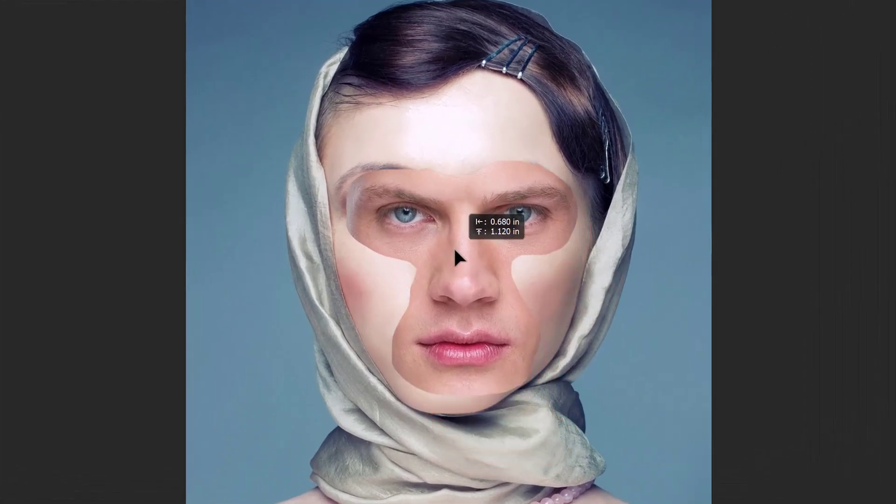
left_click_drag(455, 250, 446, 246)
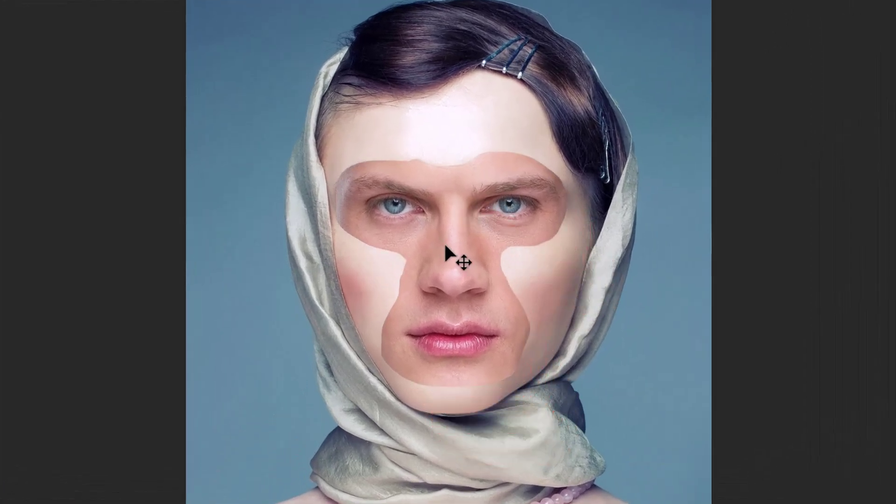
key("ctrl+t")
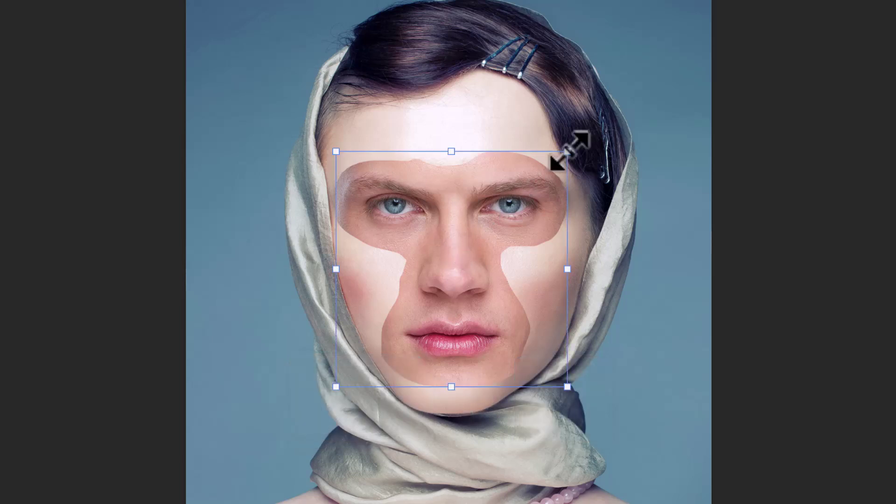
key("alt")
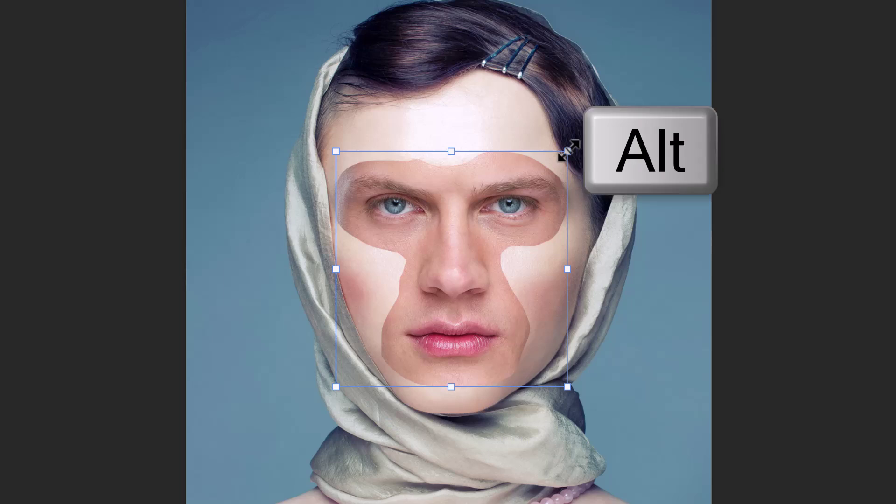
left_click_drag(565, 152, 573, 148)
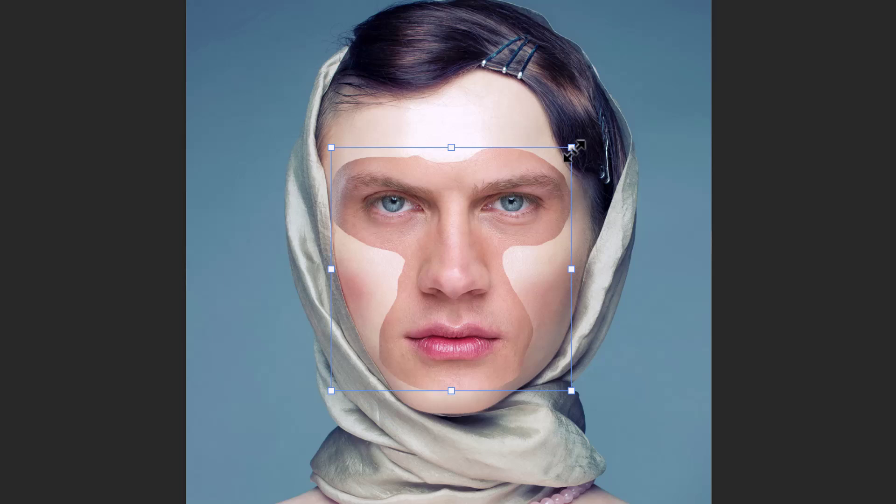
left_click_drag(448, 239, 449, 240)
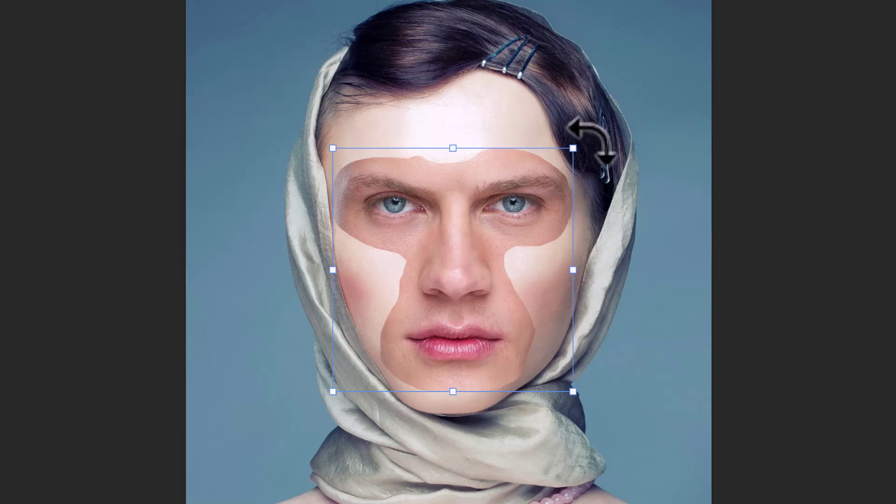
mouse_move(586, 145)
left_mouse_down()
mouse_move(562, 128)
mouse_move(582, 144)
left_mouse_up()
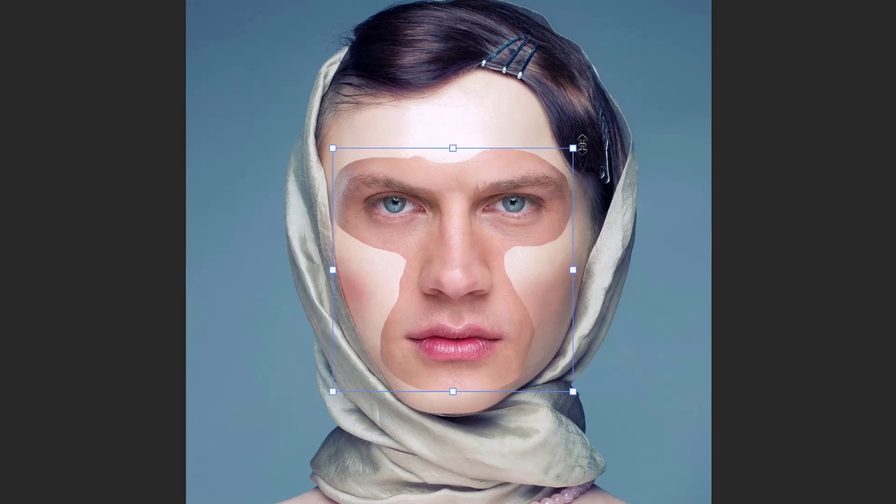
key("Return")
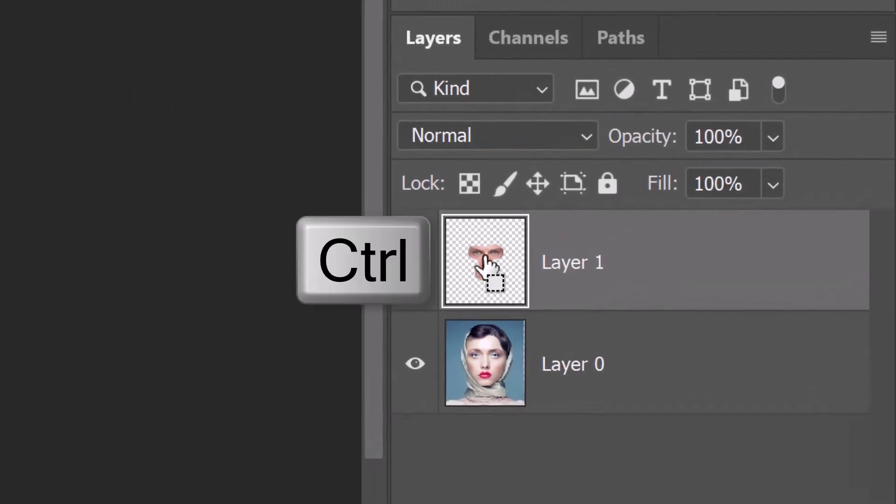
Load Layer 1's outline as a selection and contract it by 5 pixels
left_click(485, 264, "ctrl")
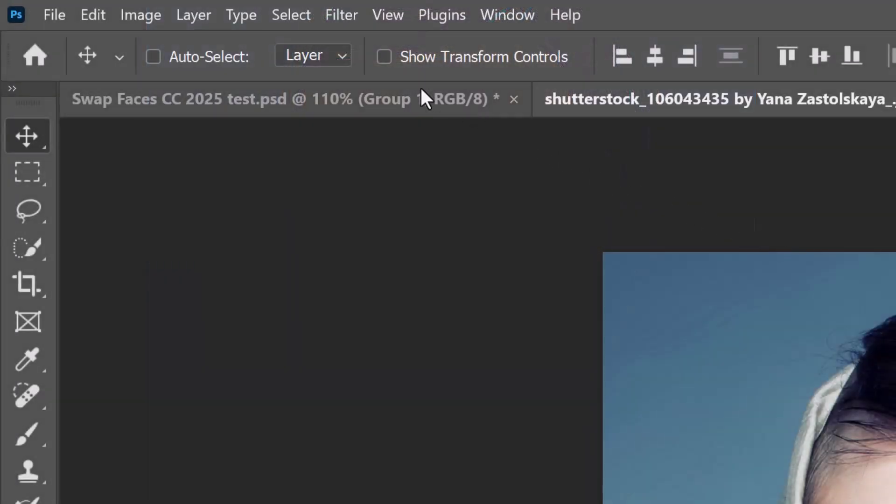
left_click(293, 15)
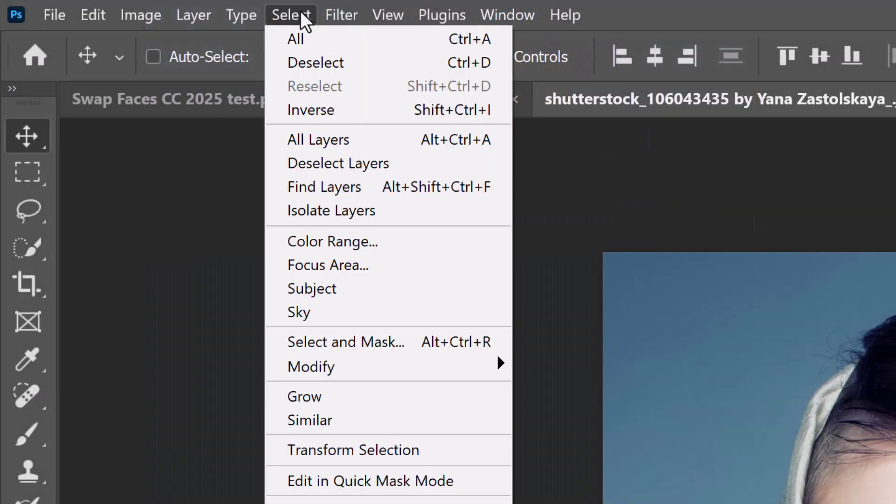
mouse_move(331, 367)
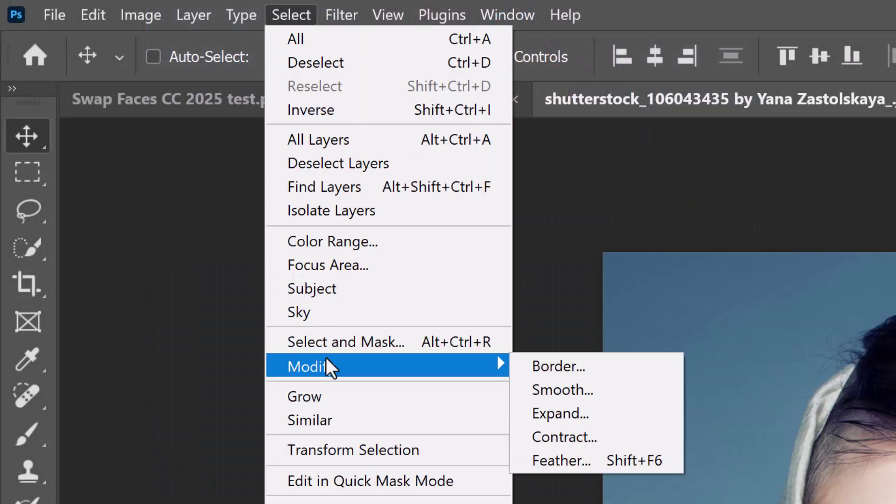
left_click(565, 436)
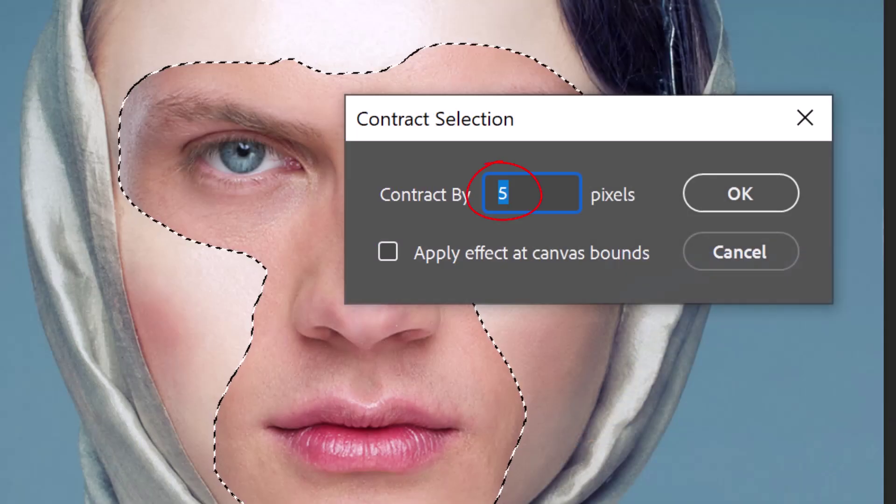
key("Return")
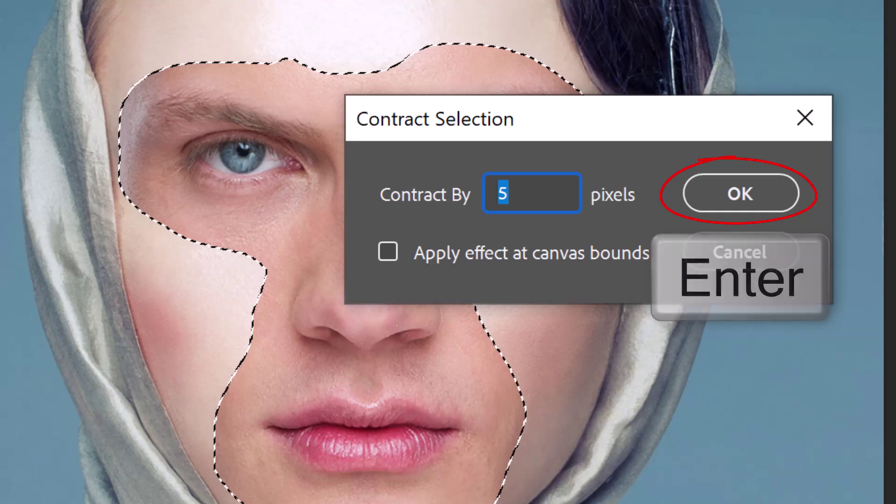
key("ctrl+j")
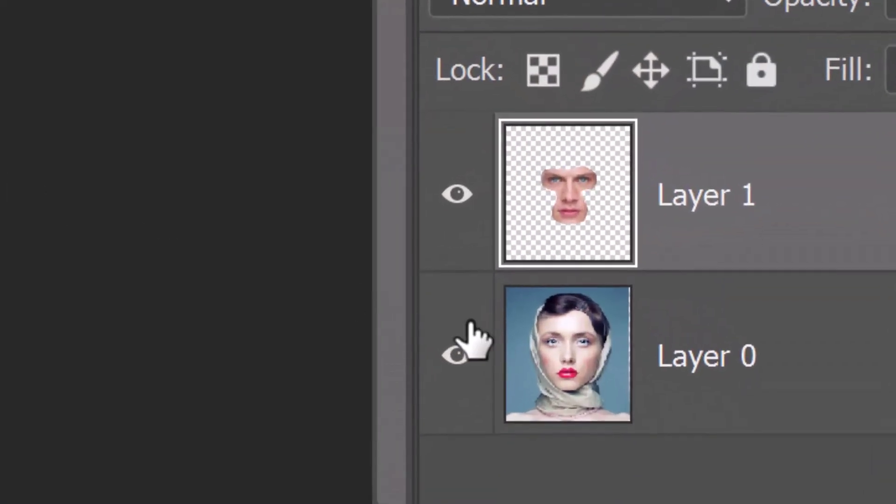
Delete the woman's face area from Layer 0, deselect, and select both face layers
left_click(568, 345)
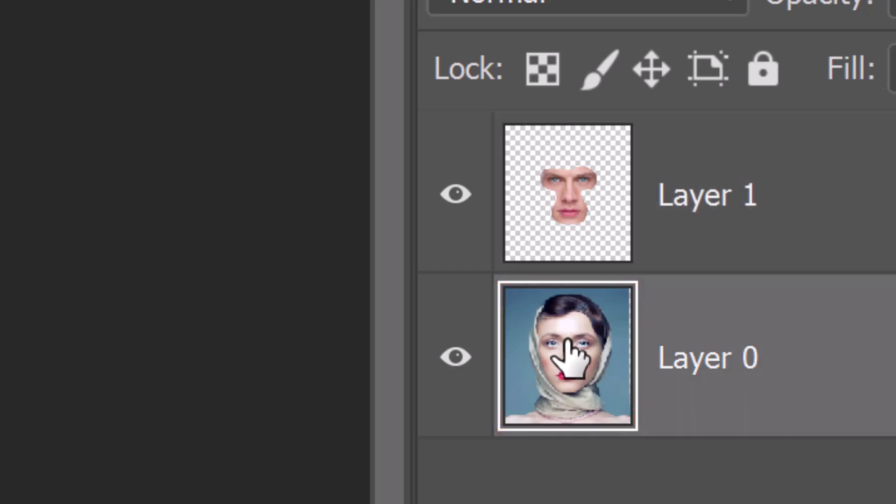
key("Delete")
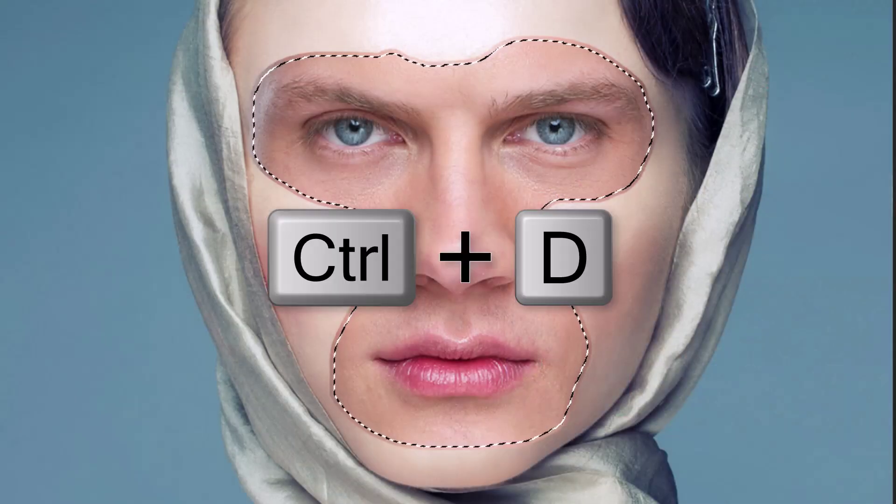
key("ctrl+d")
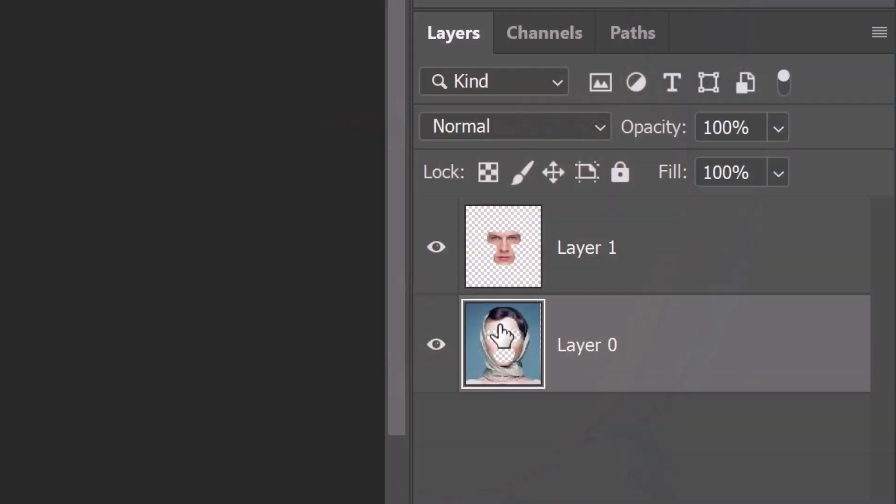
left_click(504, 252, "shift")
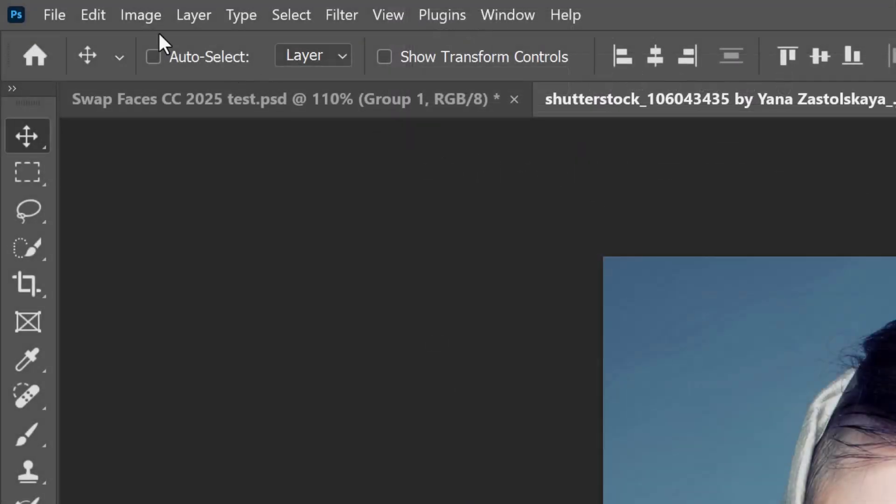
left_click(93, 18)
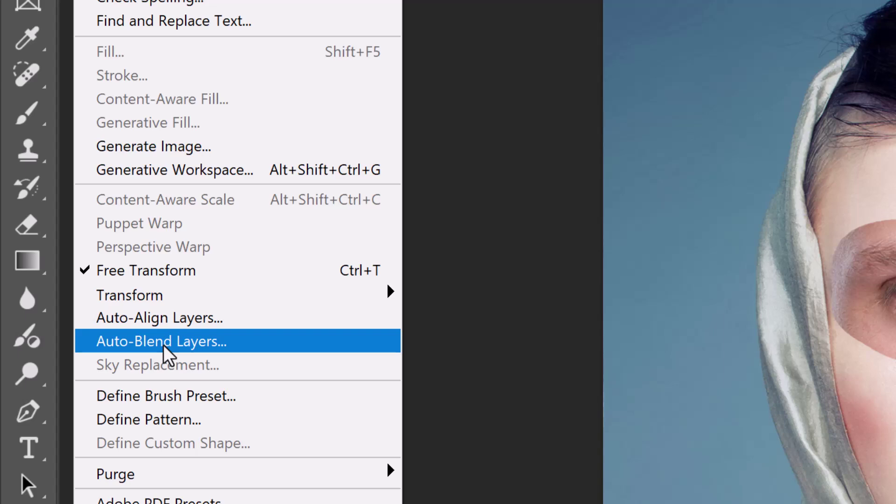
Auto-blend the layers as Stack Images with Seamless Tones and Colors enabled
left_click(164, 346)
left_click(495, 246)
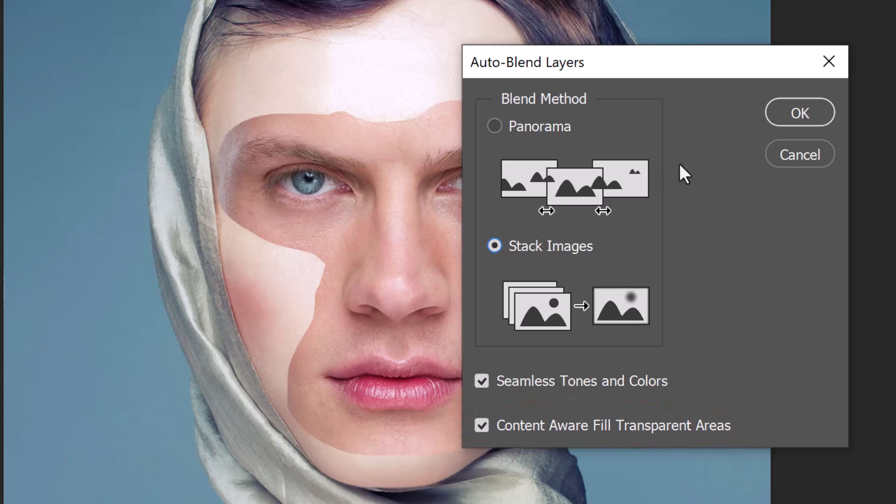
left_click(799, 112)
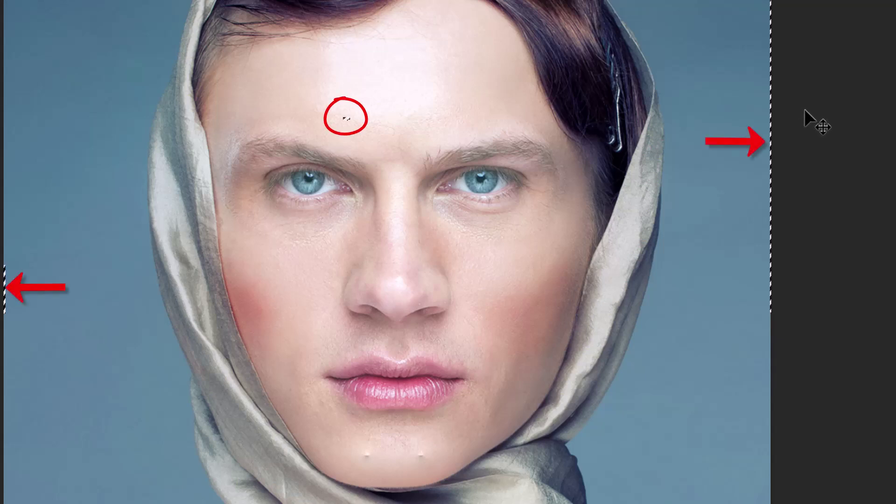
Deselect, then erase the chin blemishes with the Remove Tool in Auto mode
key("ctrl+d")
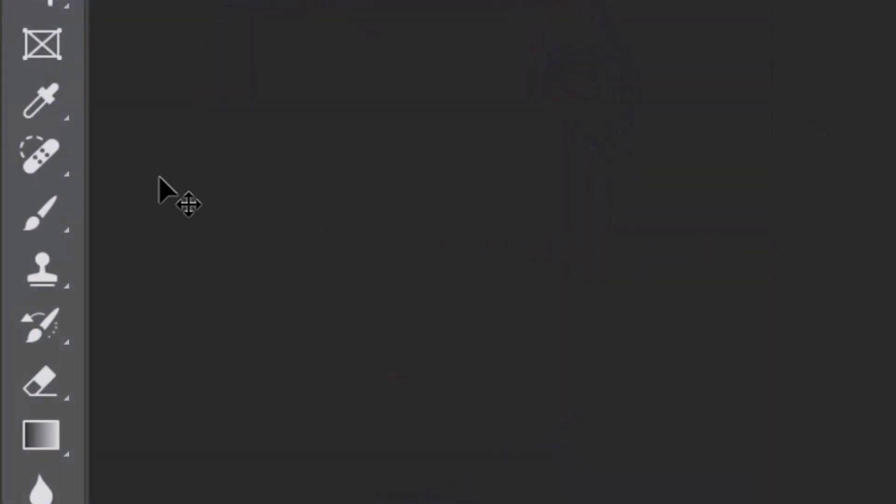
right_click(44, 161)
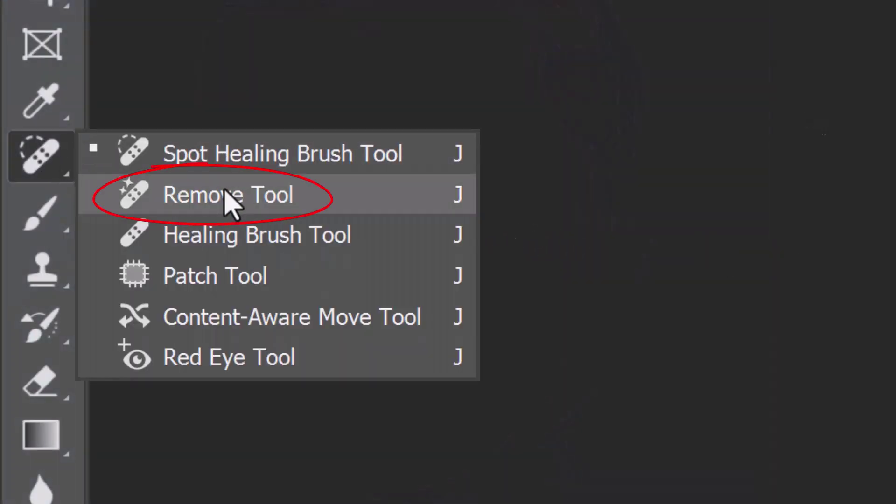
left_click(225, 193)
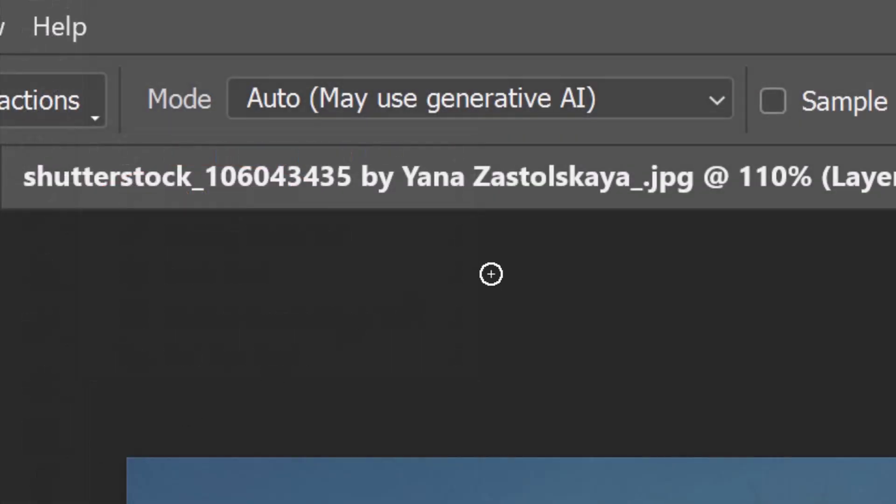
left_click(719, 99)
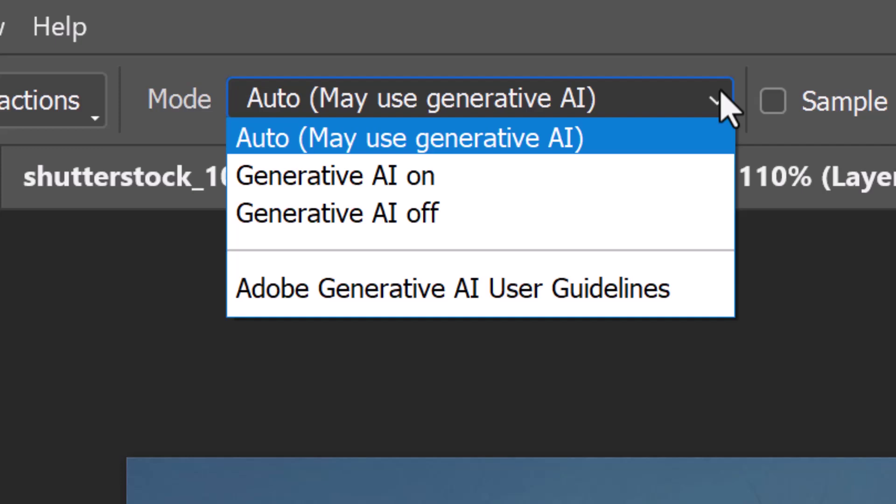
left_click(725, 105)
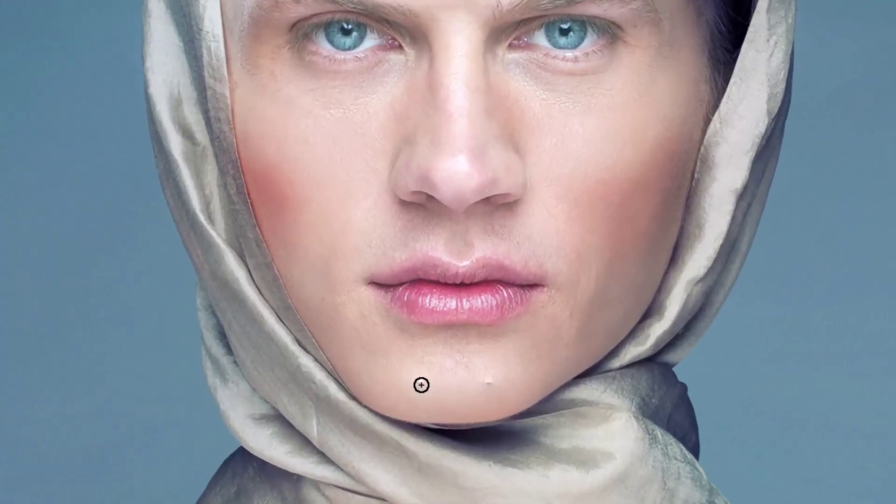
left_click(489, 382)
left_click_drag(424, 366, 437, 367)
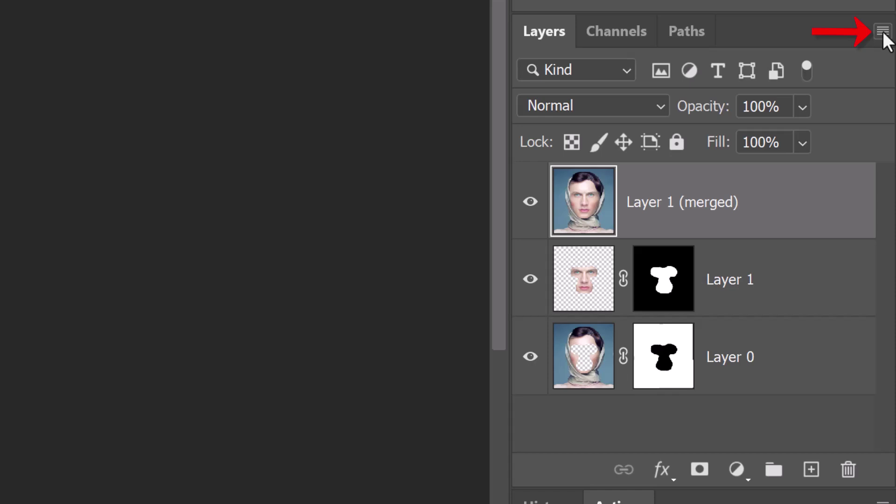
Convert Layer 1 (merged) to a Smart Object via the Layers panel menu
left_click(882, 32)
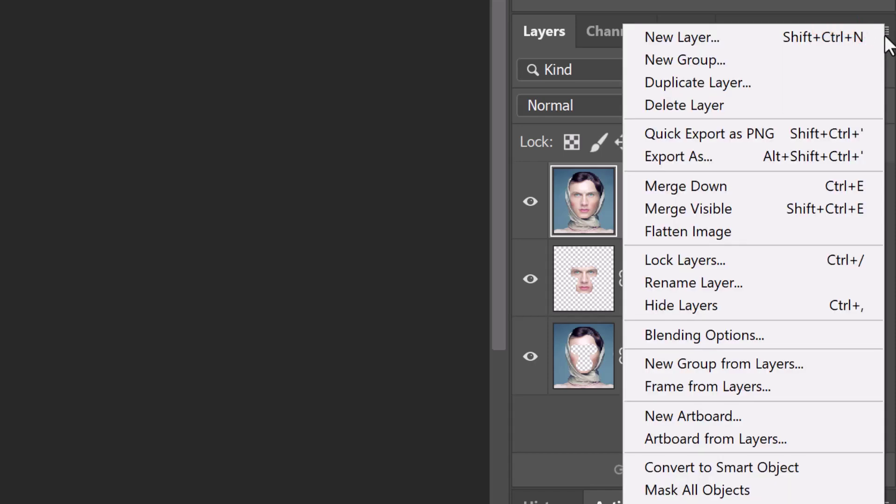
left_click(698, 467)
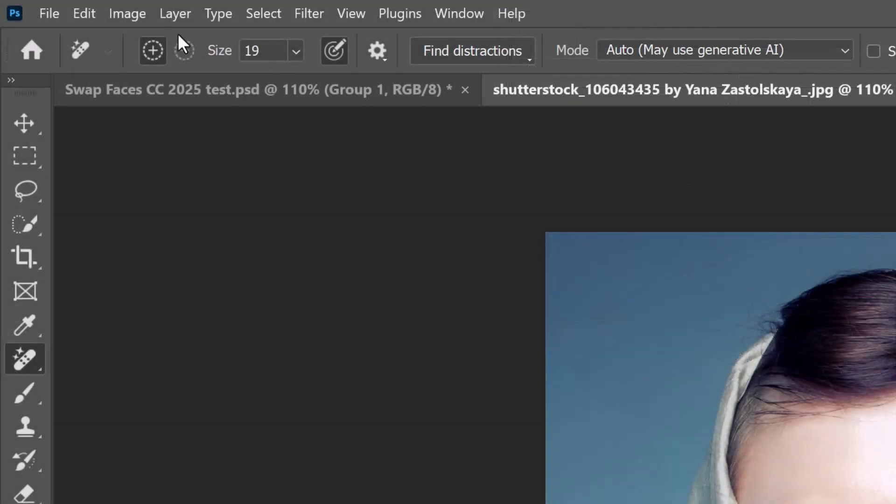
In Image > Adjustments > Shadows/Highlights, set Shadows Amount 12% and Highlights Amount 6%
left_click(127, 14)
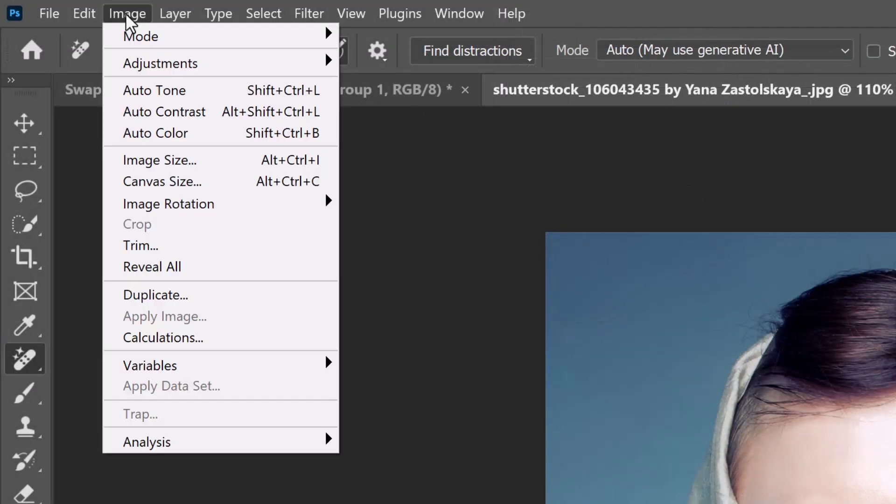
mouse_move(149, 67)
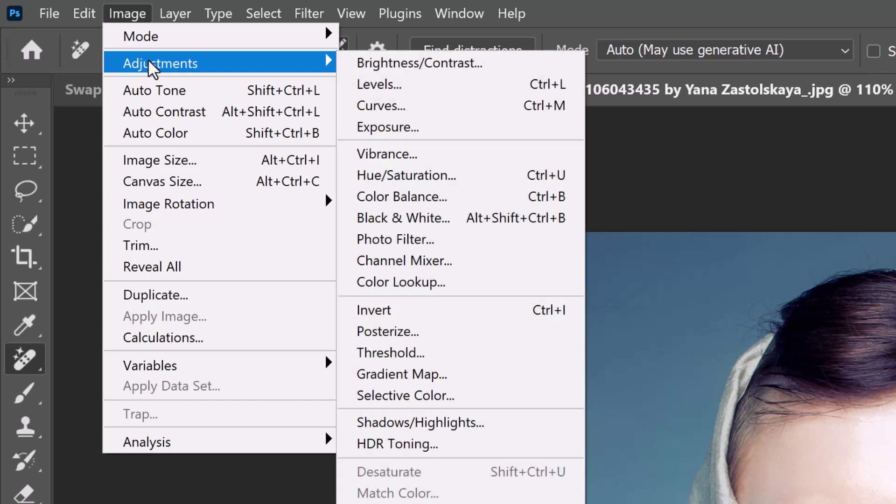
left_click(414, 423)
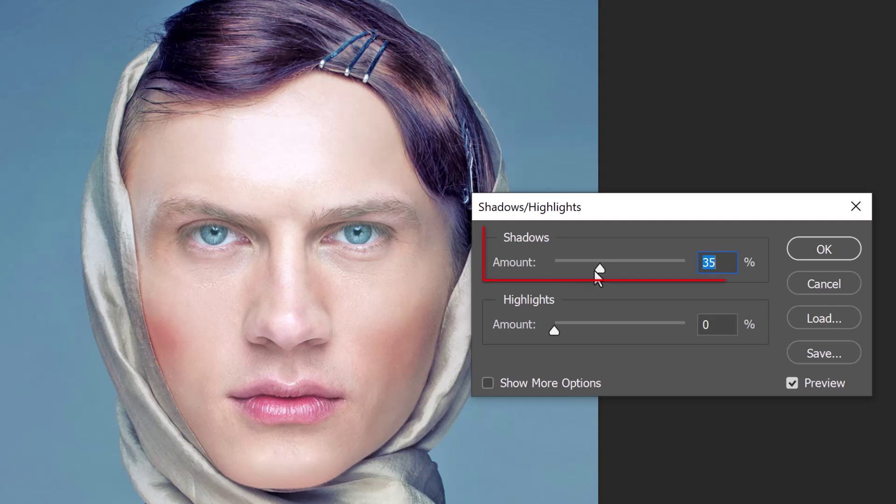
left_click_drag(599, 269, 502, 264)
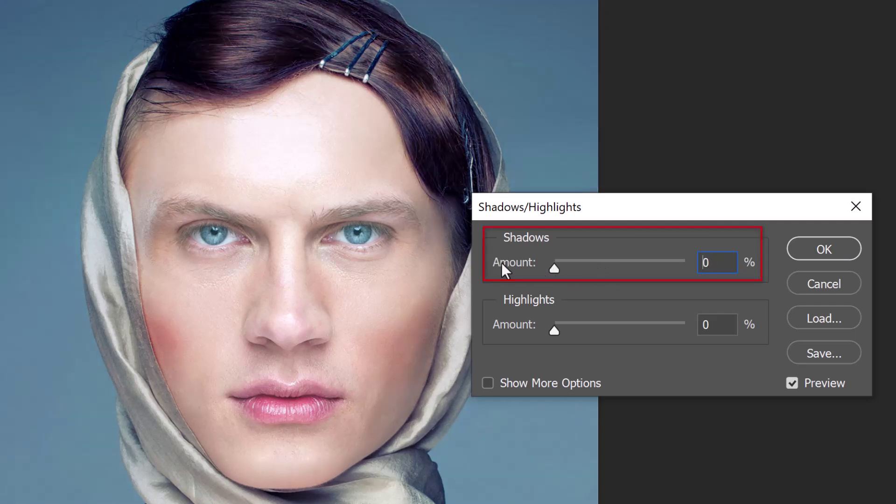
left_click(553, 267)
left_click_drag(552, 268, 569, 269)
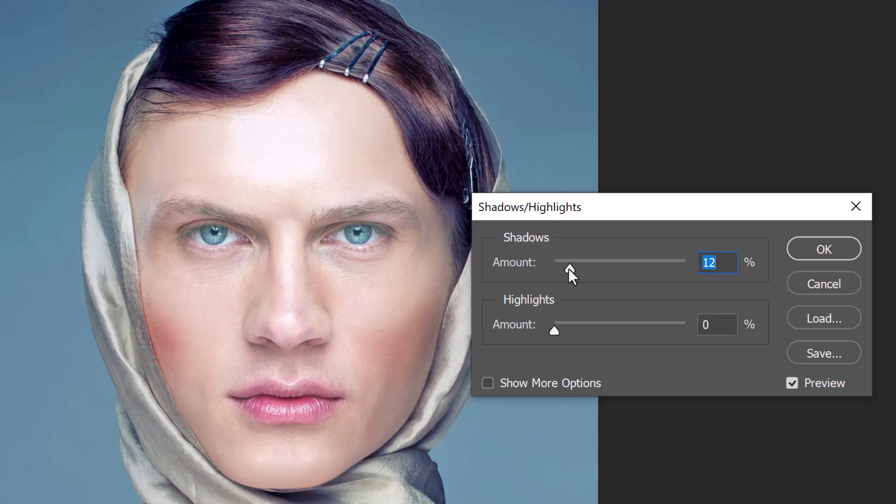
left_click_drag(554, 331, 562, 332)
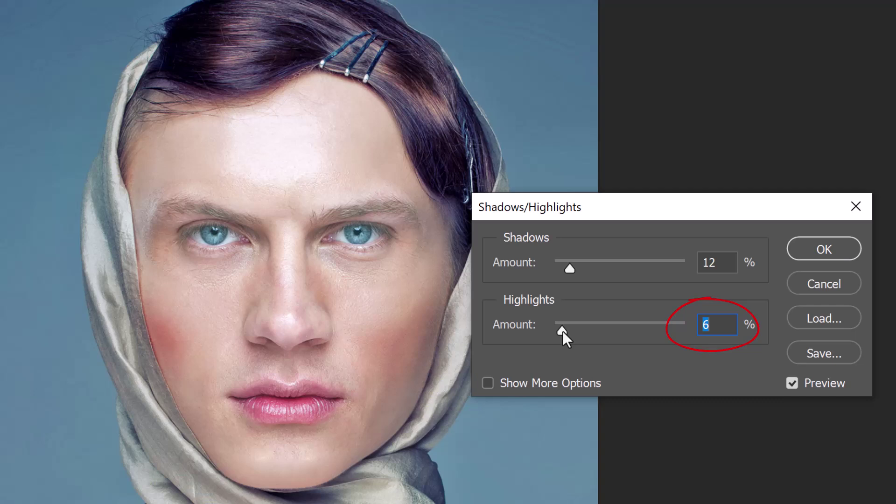